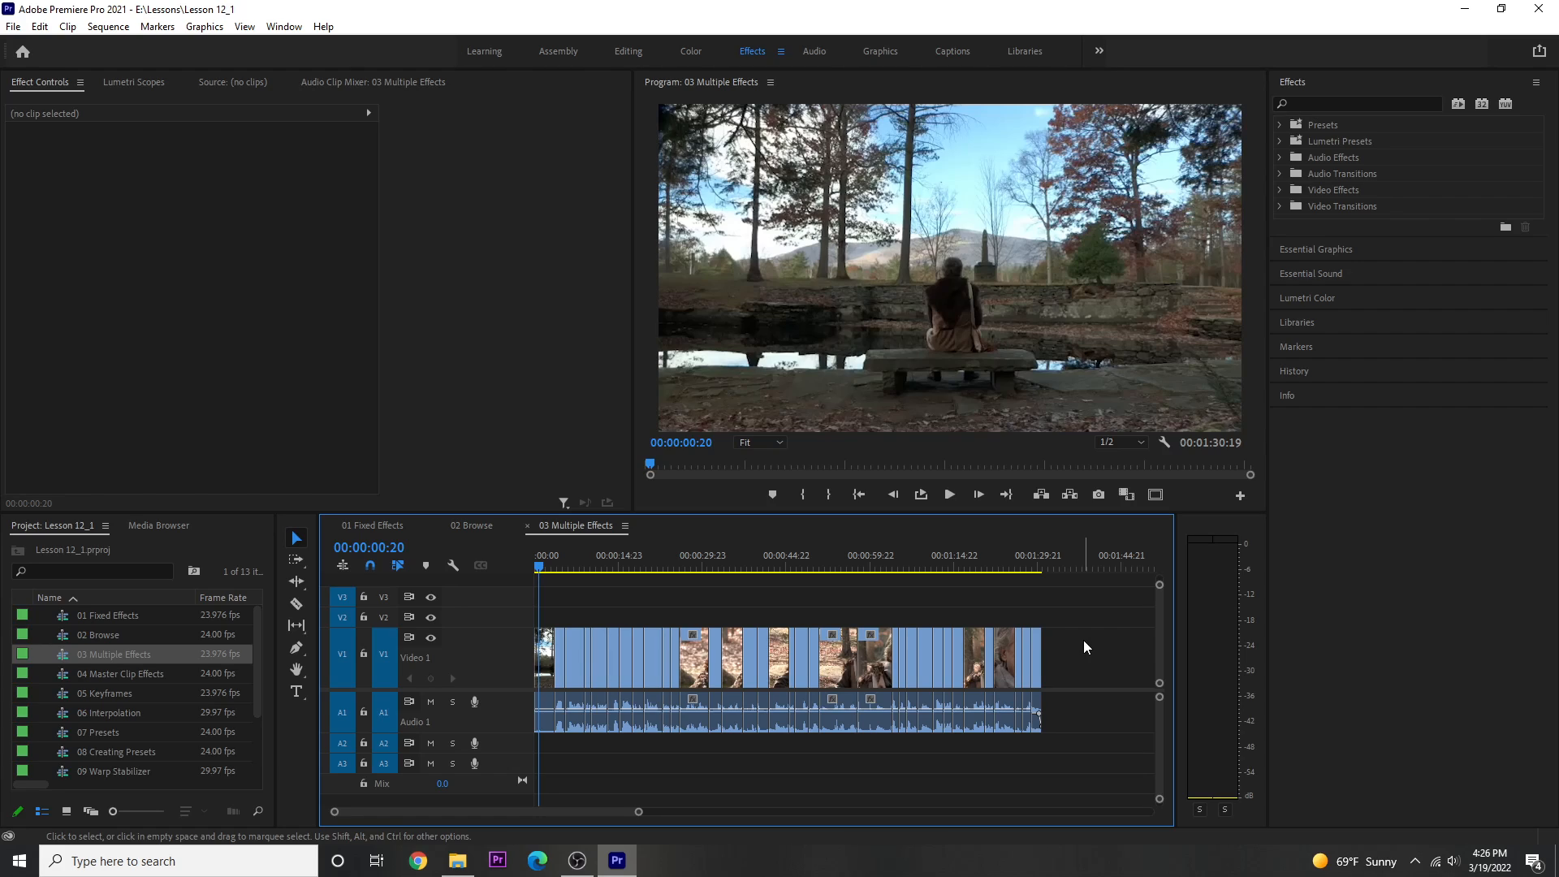
left_click(960, 672)
left_click_drag(960, 672, 925, 674)
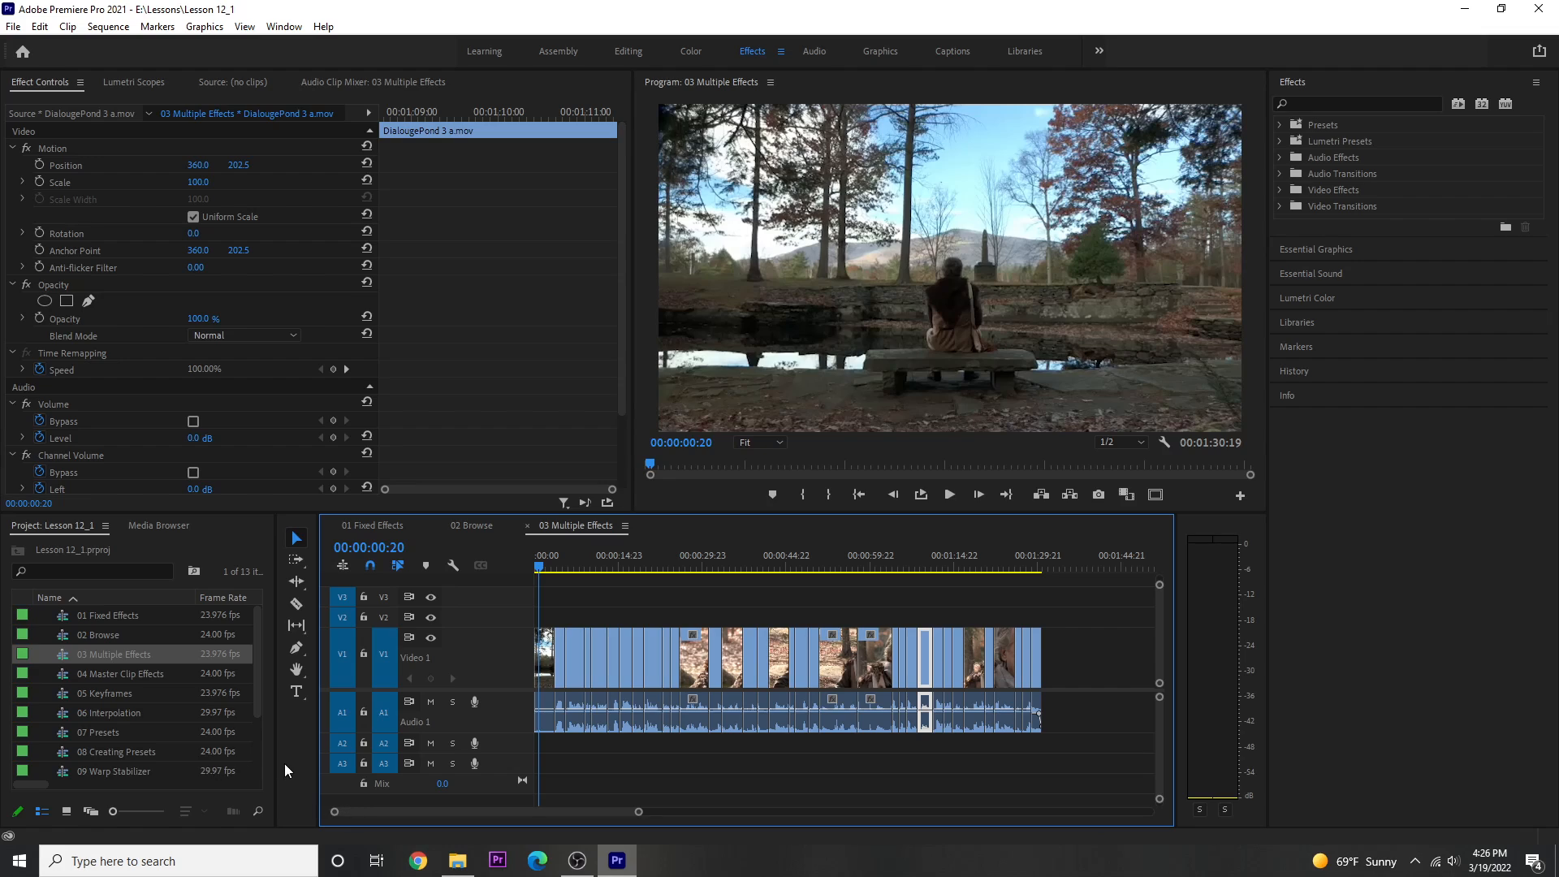
left_click_drag(274, 773, 328, 768)
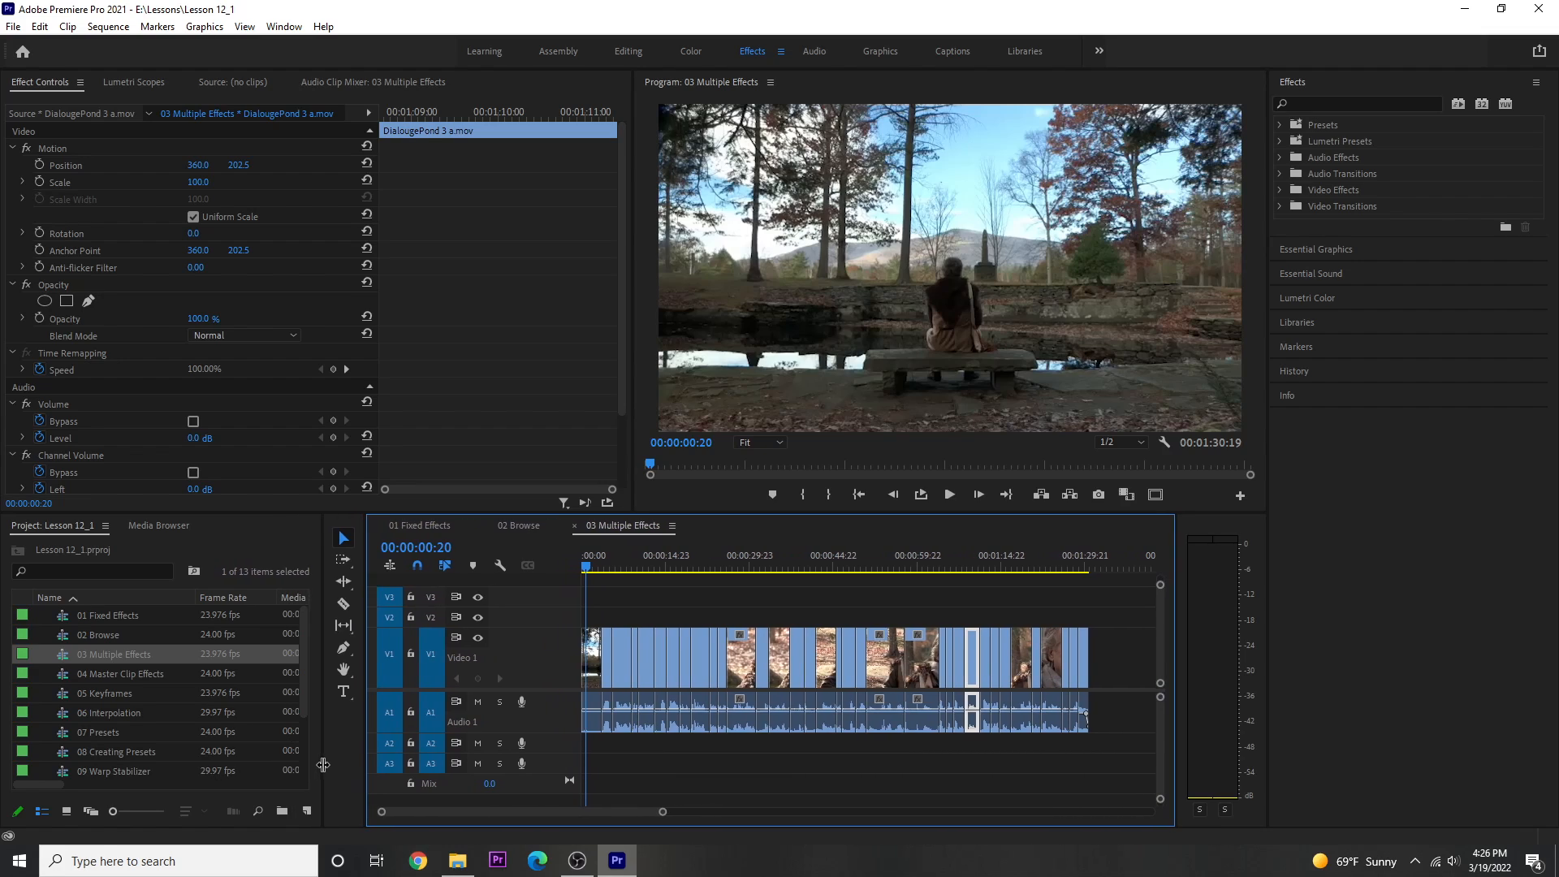
Create a new adjustment layer in the project, accepting the dialog's default video settings.
left_click(306, 811)
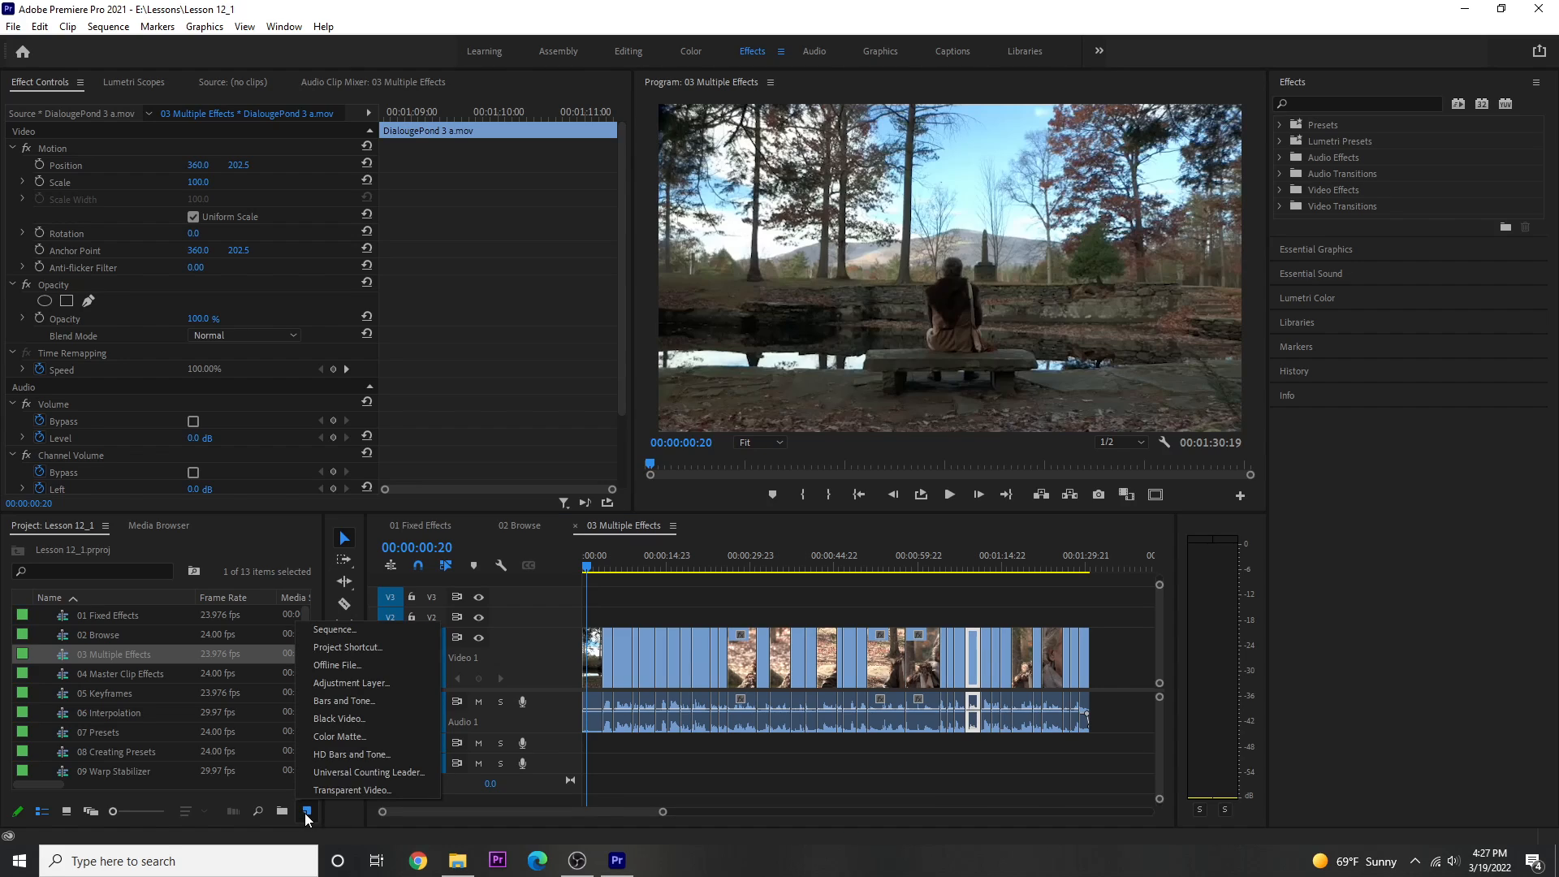
left_click(335, 690)
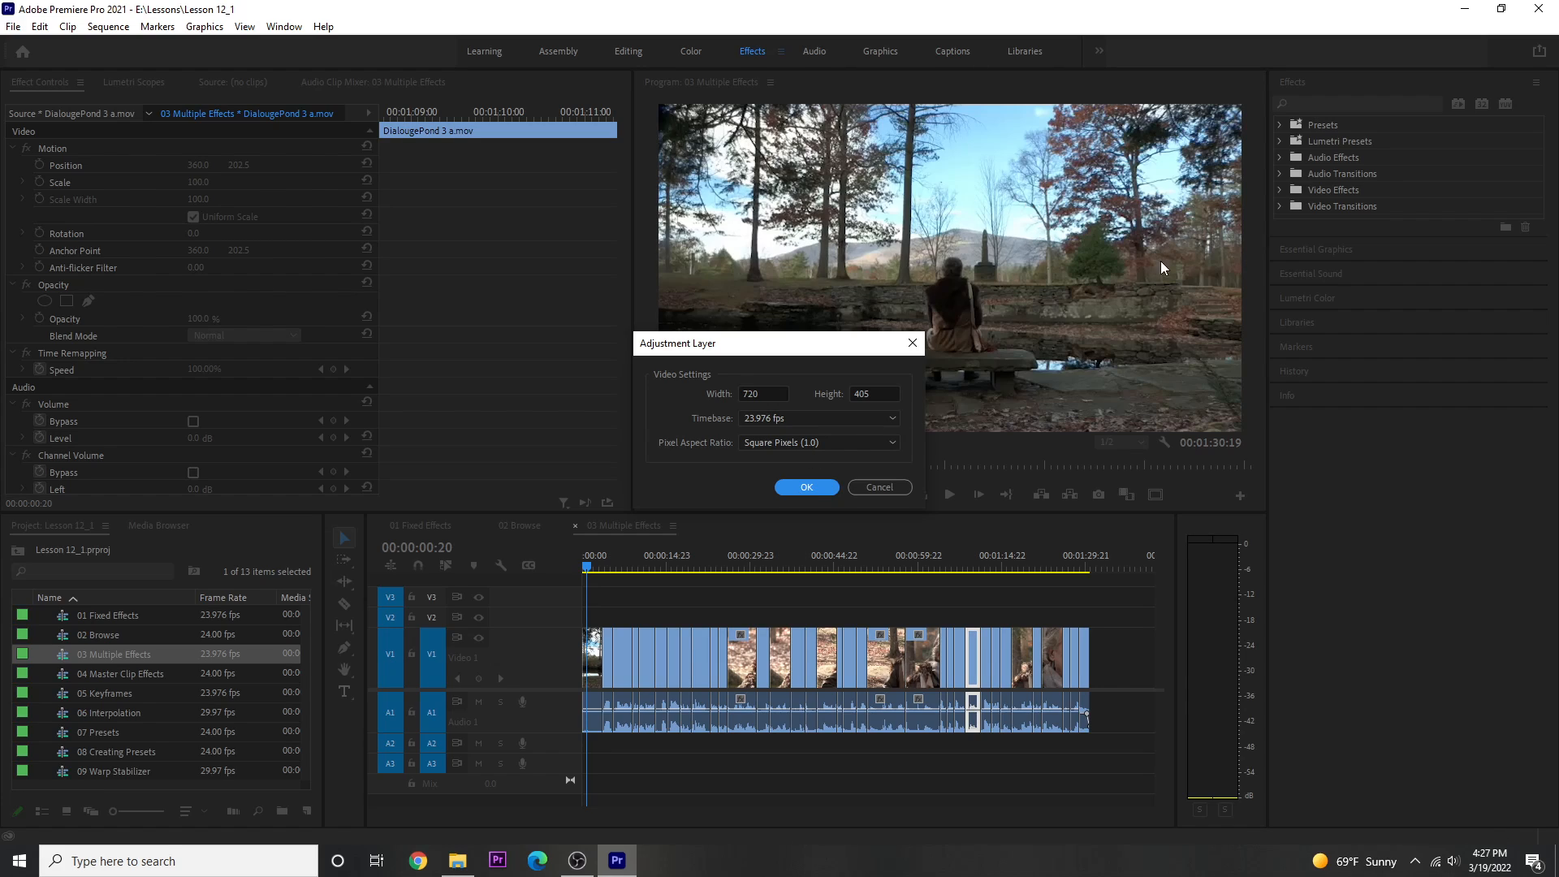
left_click(807, 488)
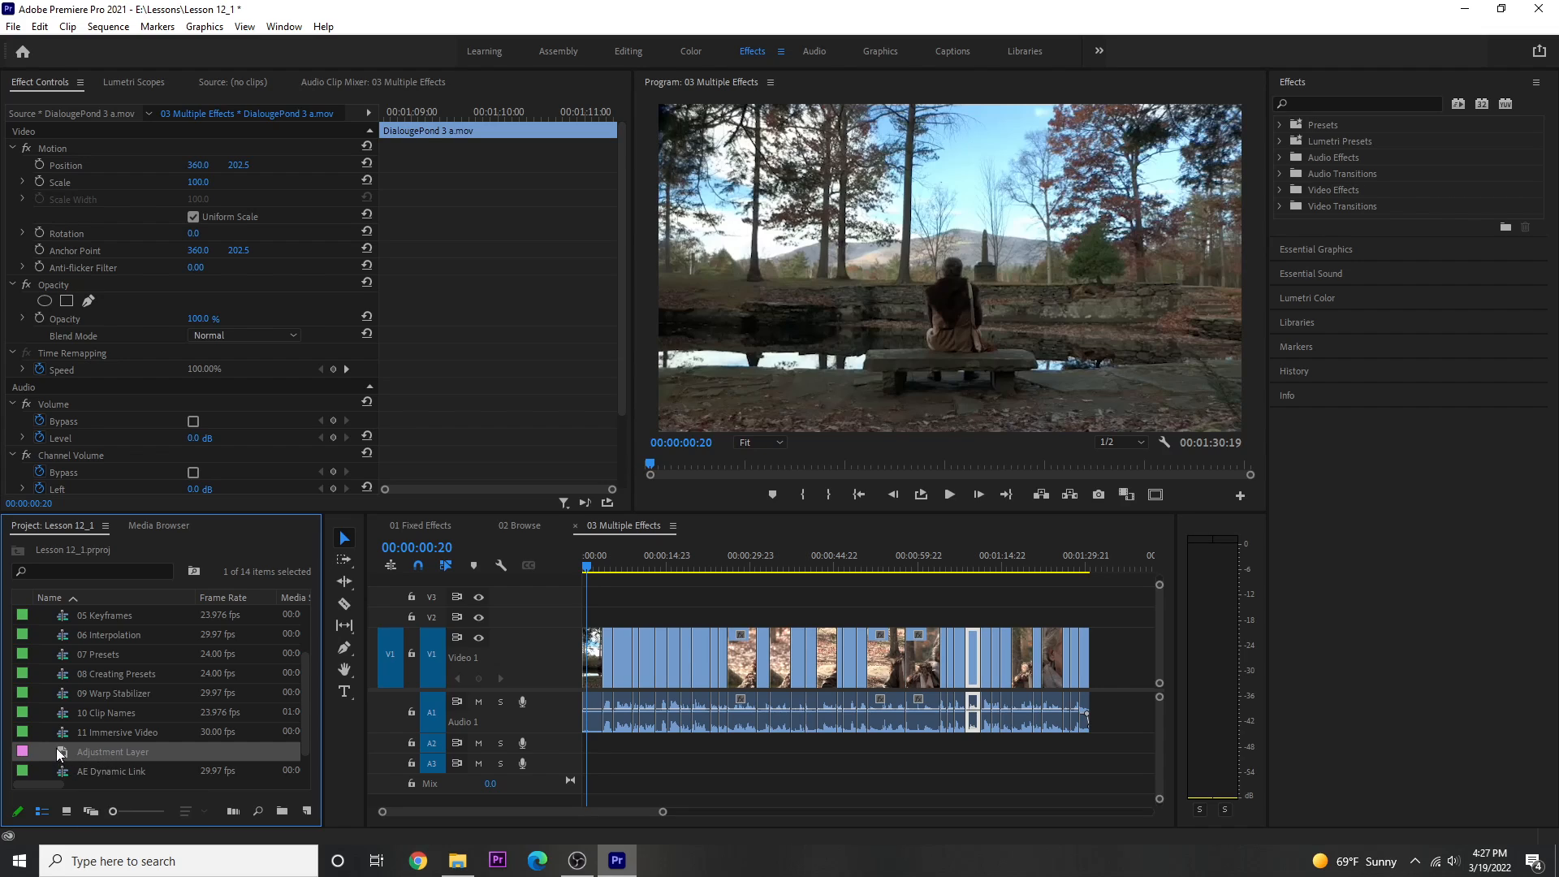
Place the adjustment layer on track V2 at the sequence start and extend it to the end of the clips.
left_click_drag(62, 756, 589, 624)
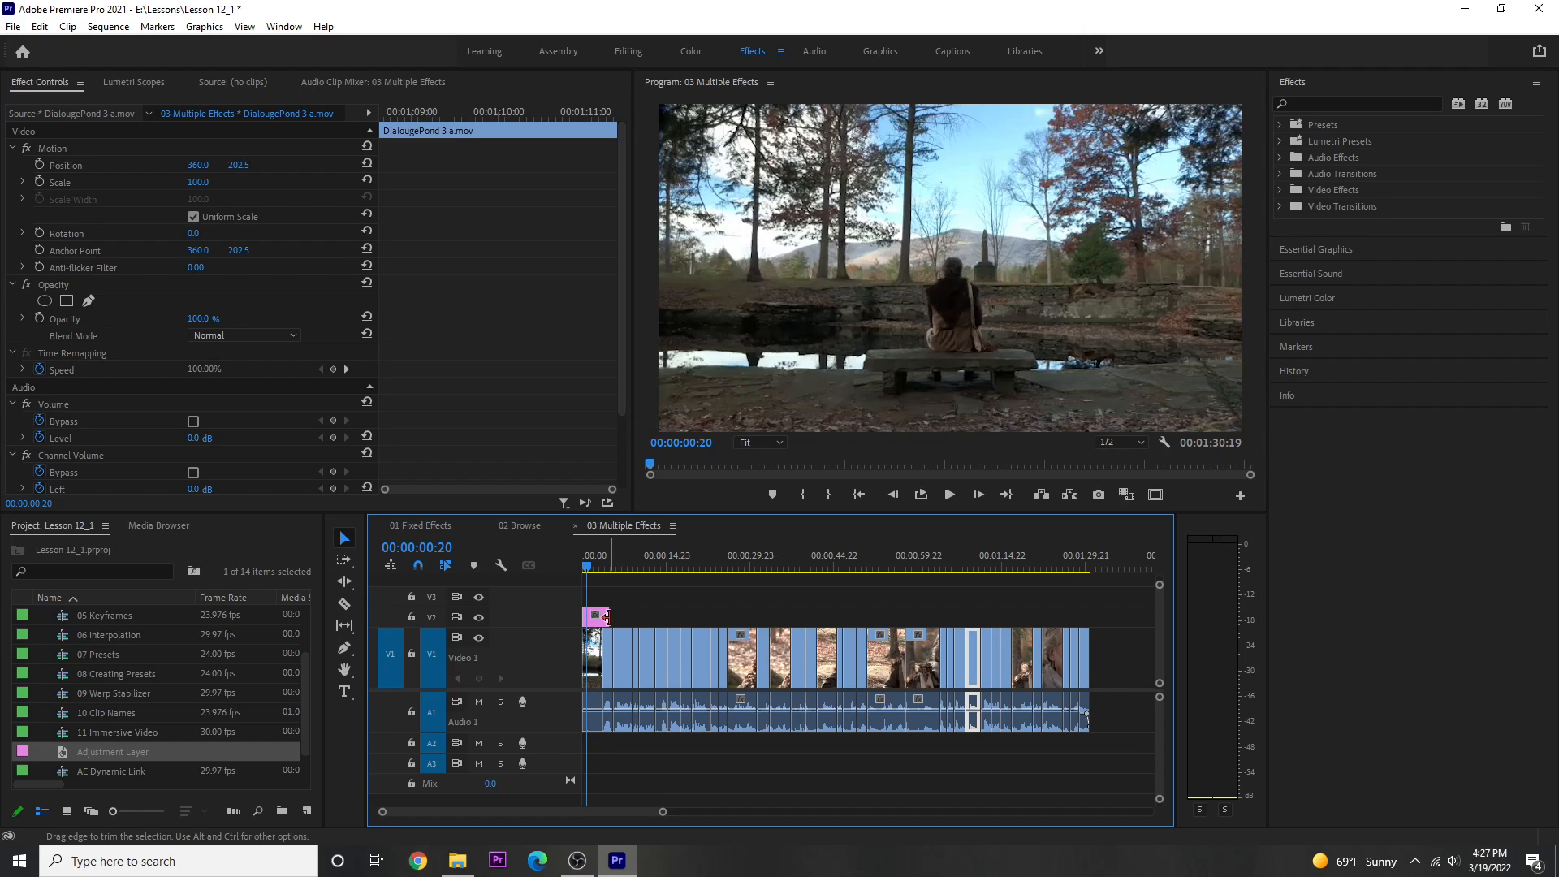
left_click_drag(606, 617, 1085, 590)
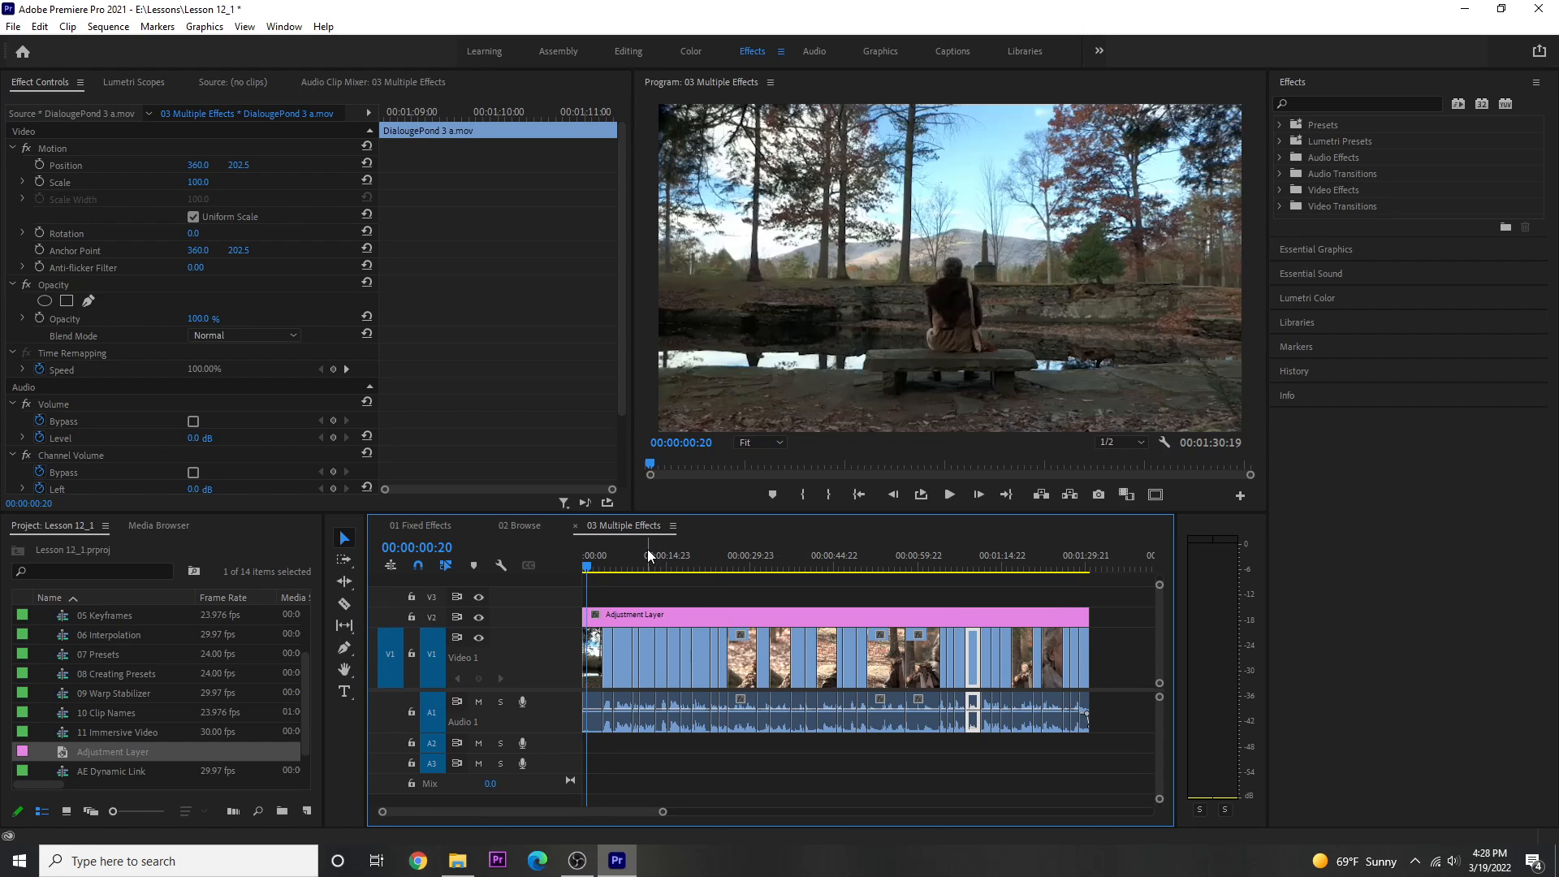
Search the effects for blur and apply Gaussian Blur to the adjustment layer.
left_click_drag(640, 561, 672, 562)
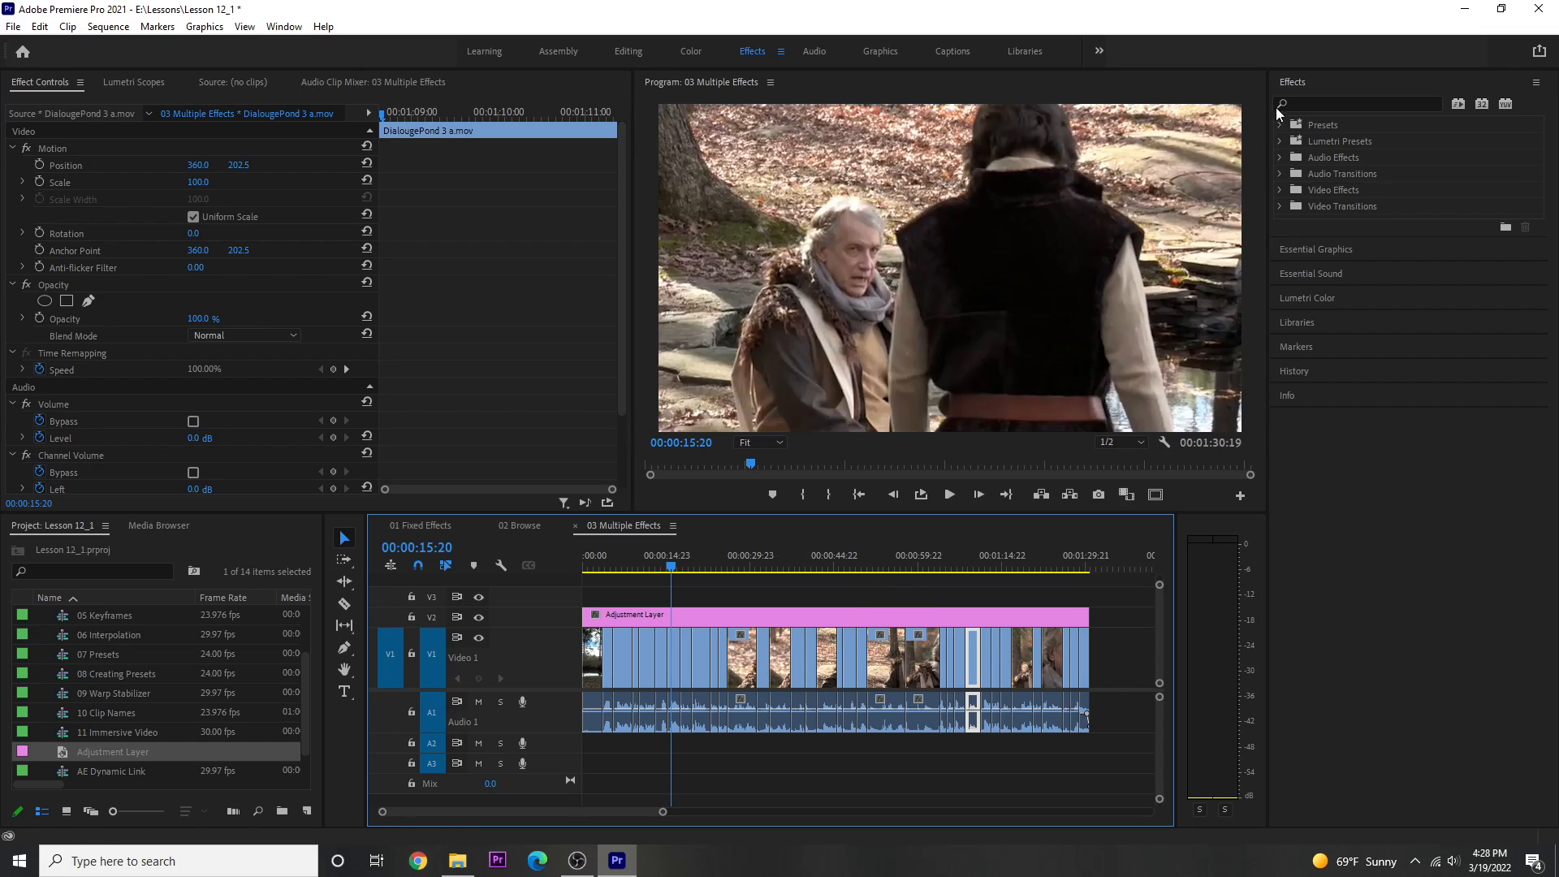
left_click(1322, 103)
type("blur")
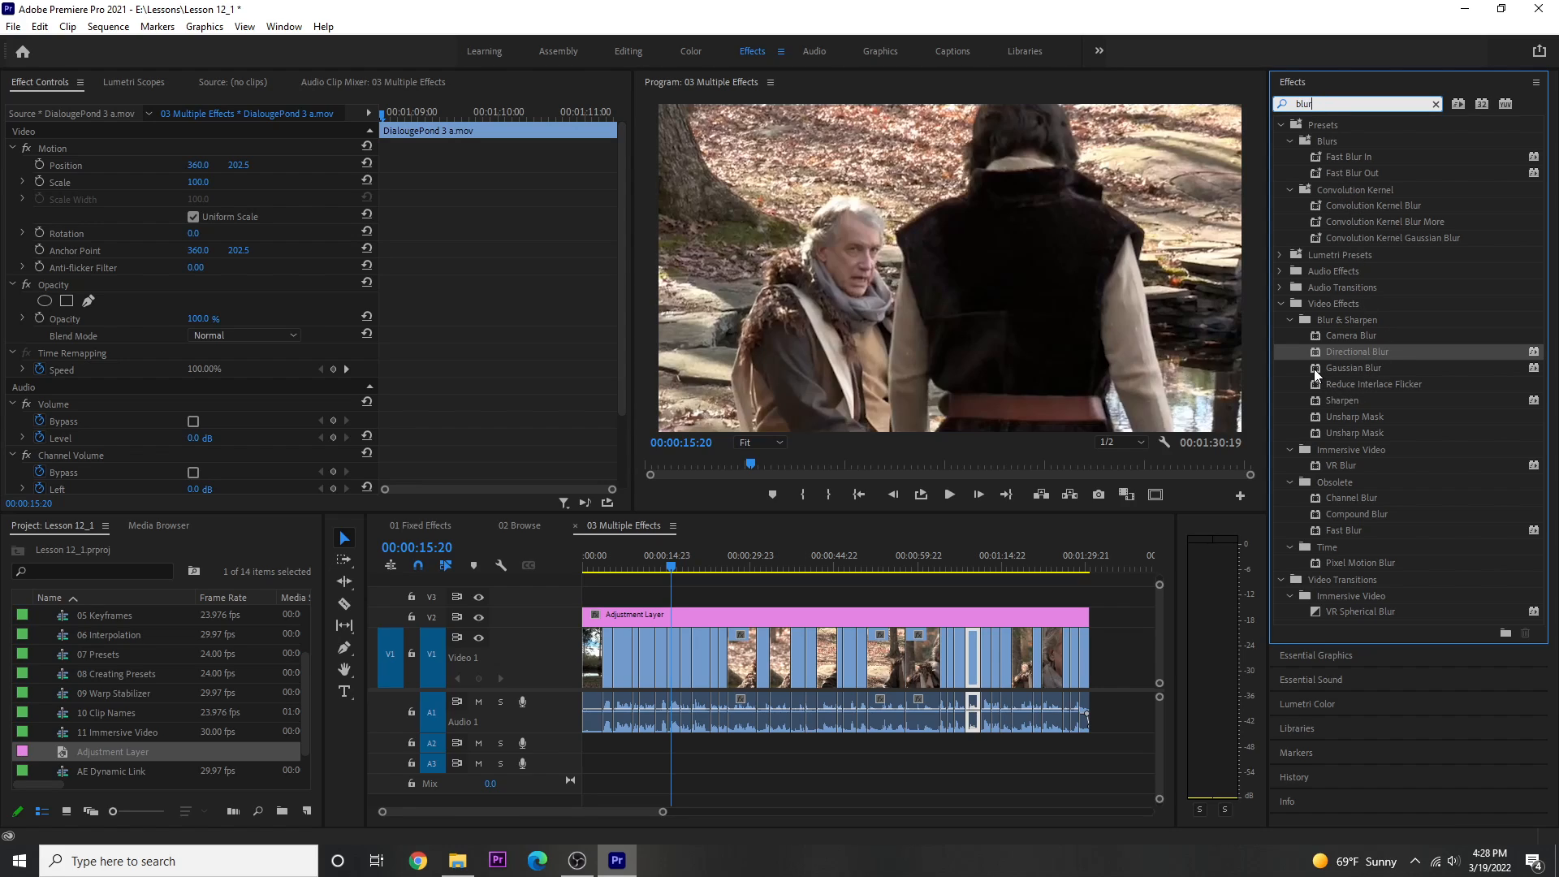
left_click_drag(1317, 374, 787, 616)
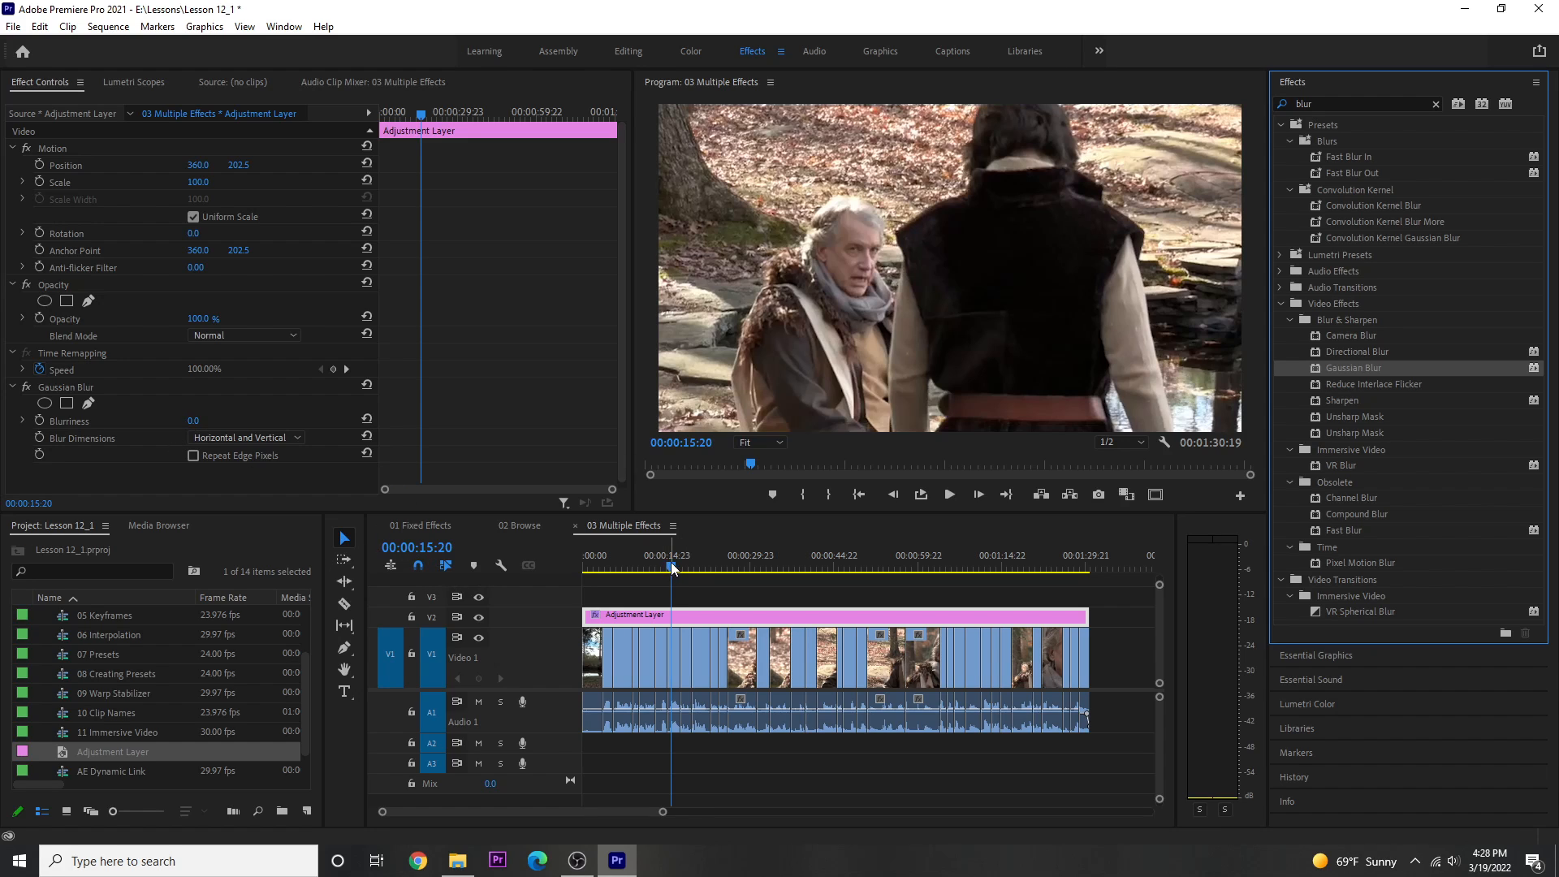
Move to a close-up frame and set the Gaussian Blur's Blurriness to 25.
left_click_drag(677, 562, 737, 566)
key("Left")
key("Left")
key("Left")
key("Left")
key("Left")
key("Left")
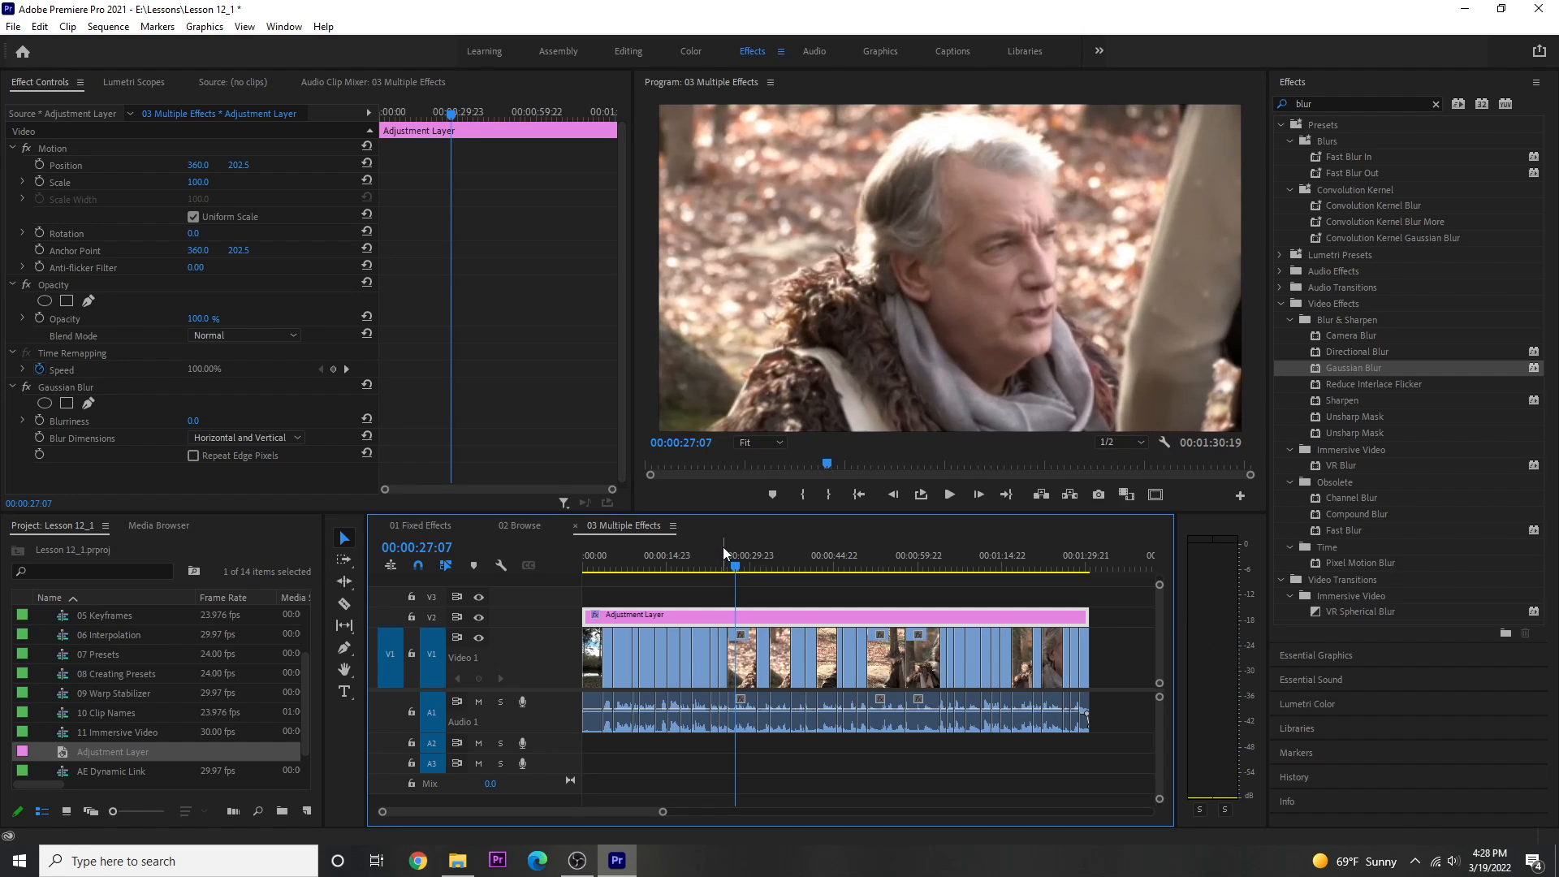
key("Left")
key("Left")
key("Left")
key("Left")
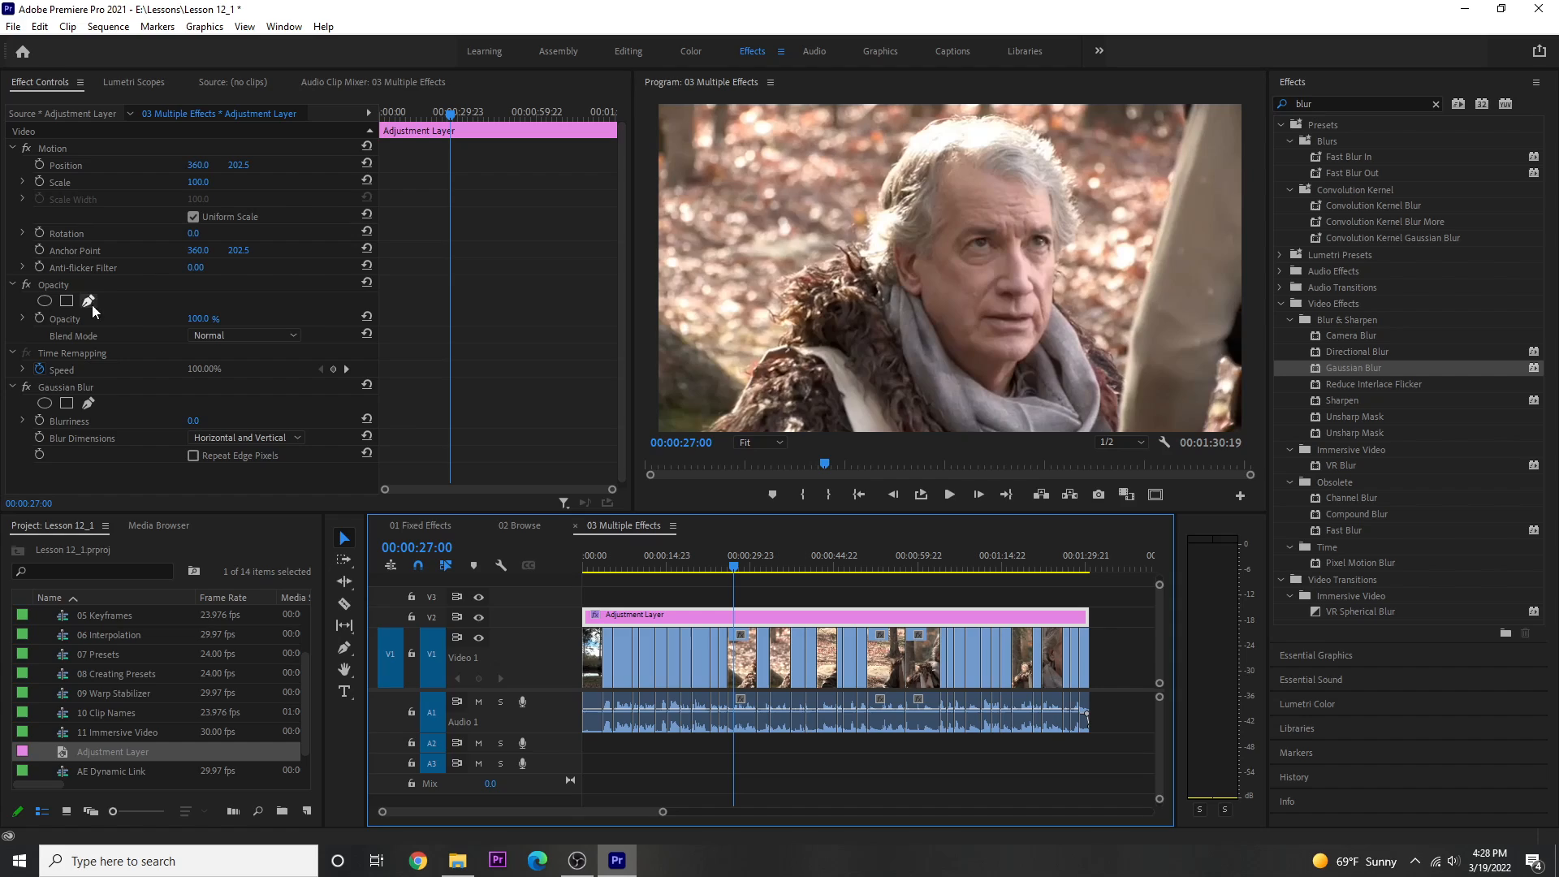
left_click(195, 421)
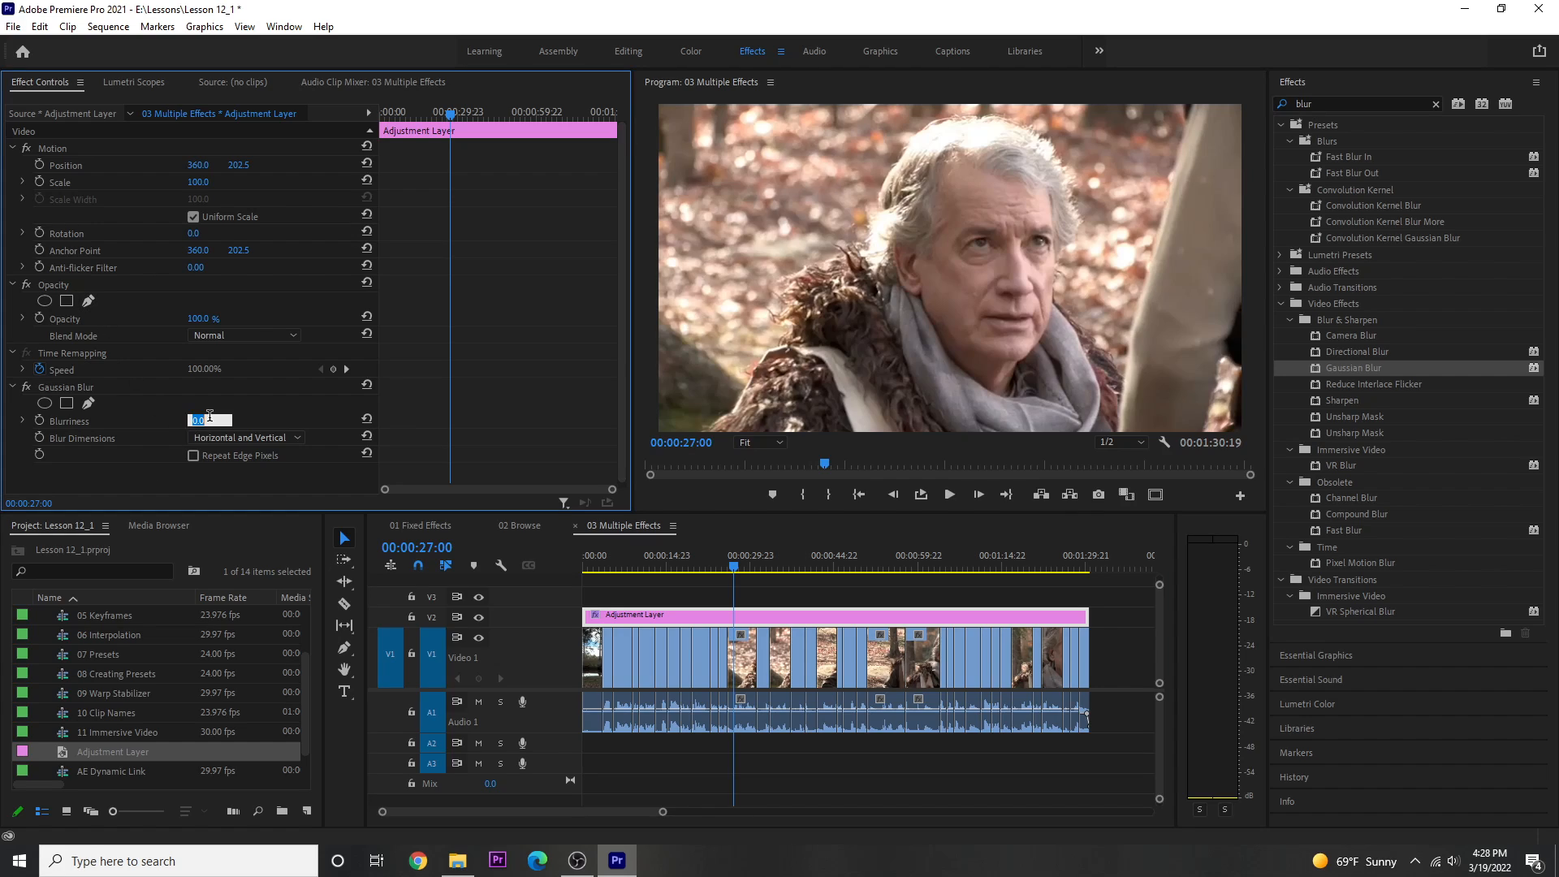
type("25")
key("Return")
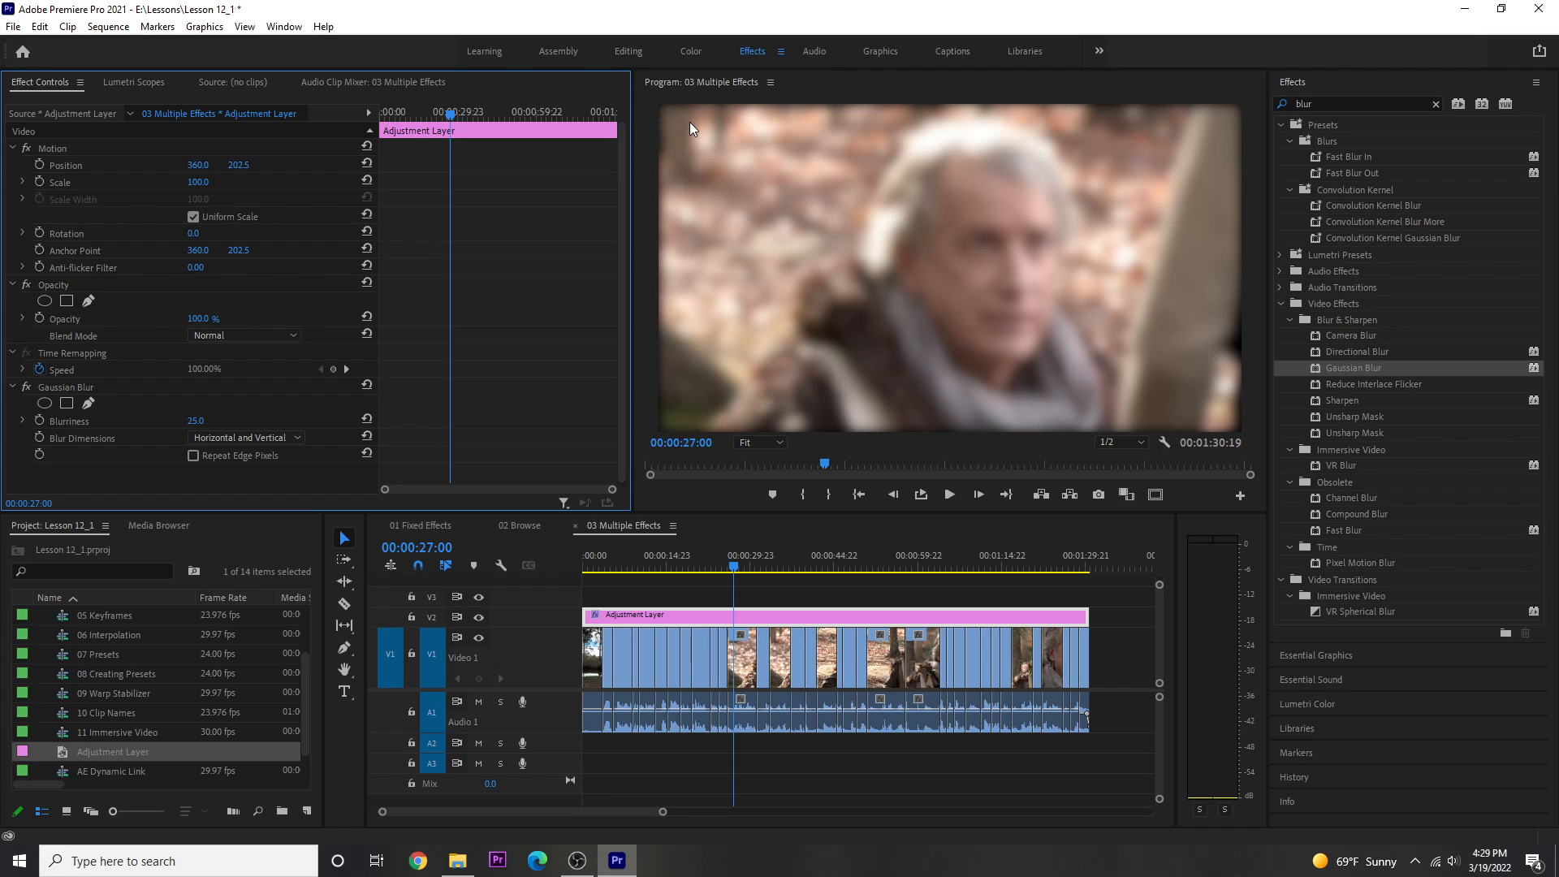
Enable Repeat Edge Pixels and toggle the V2 track output off and back on to compare.
left_click(194, 456)
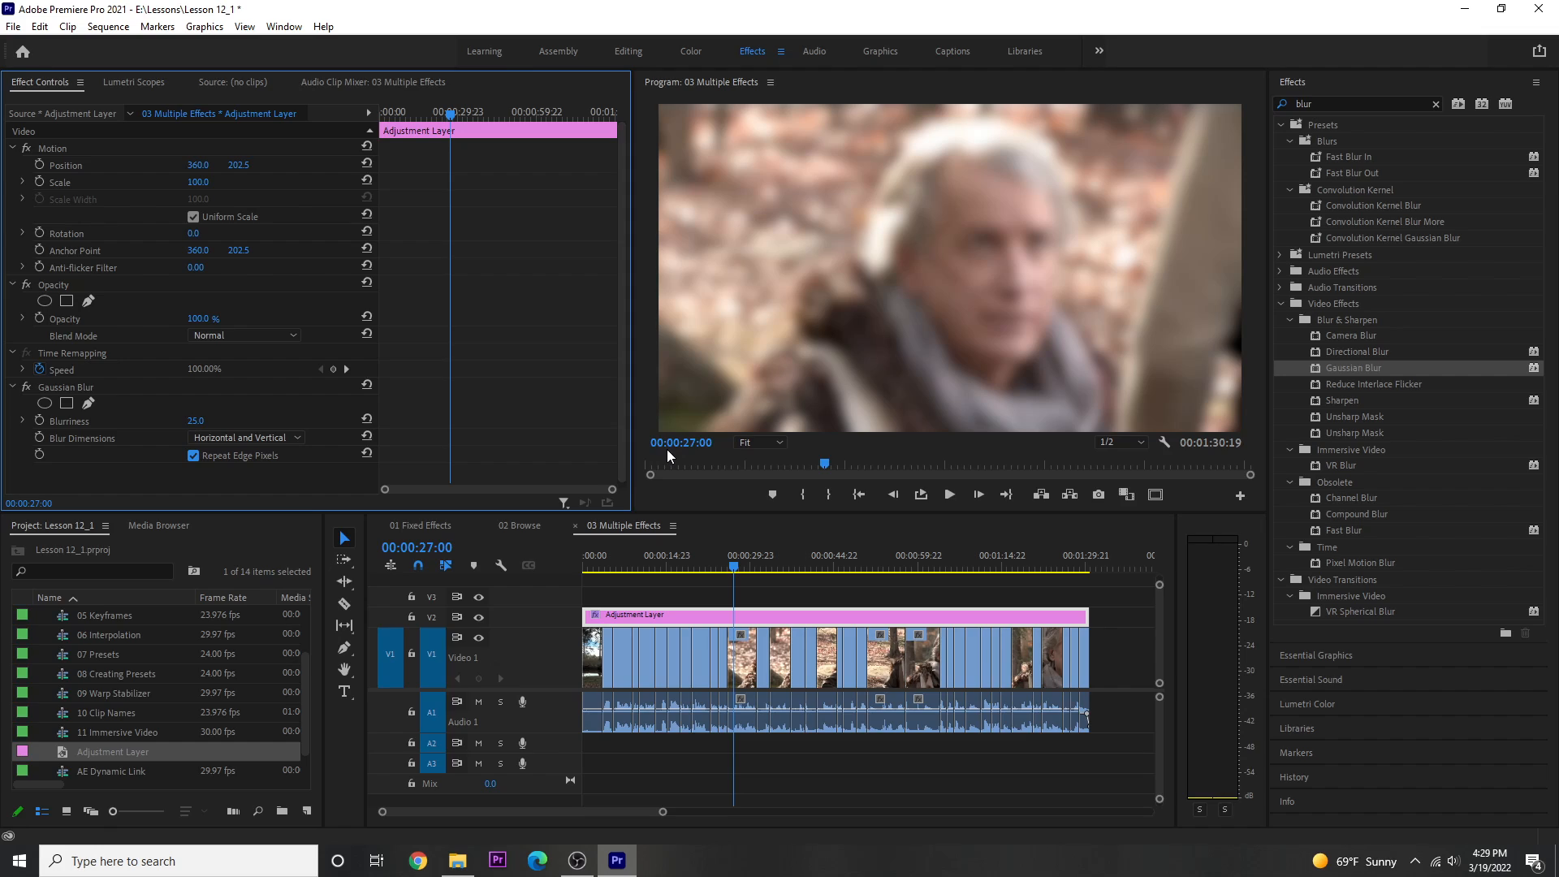
left_click(479, 619)
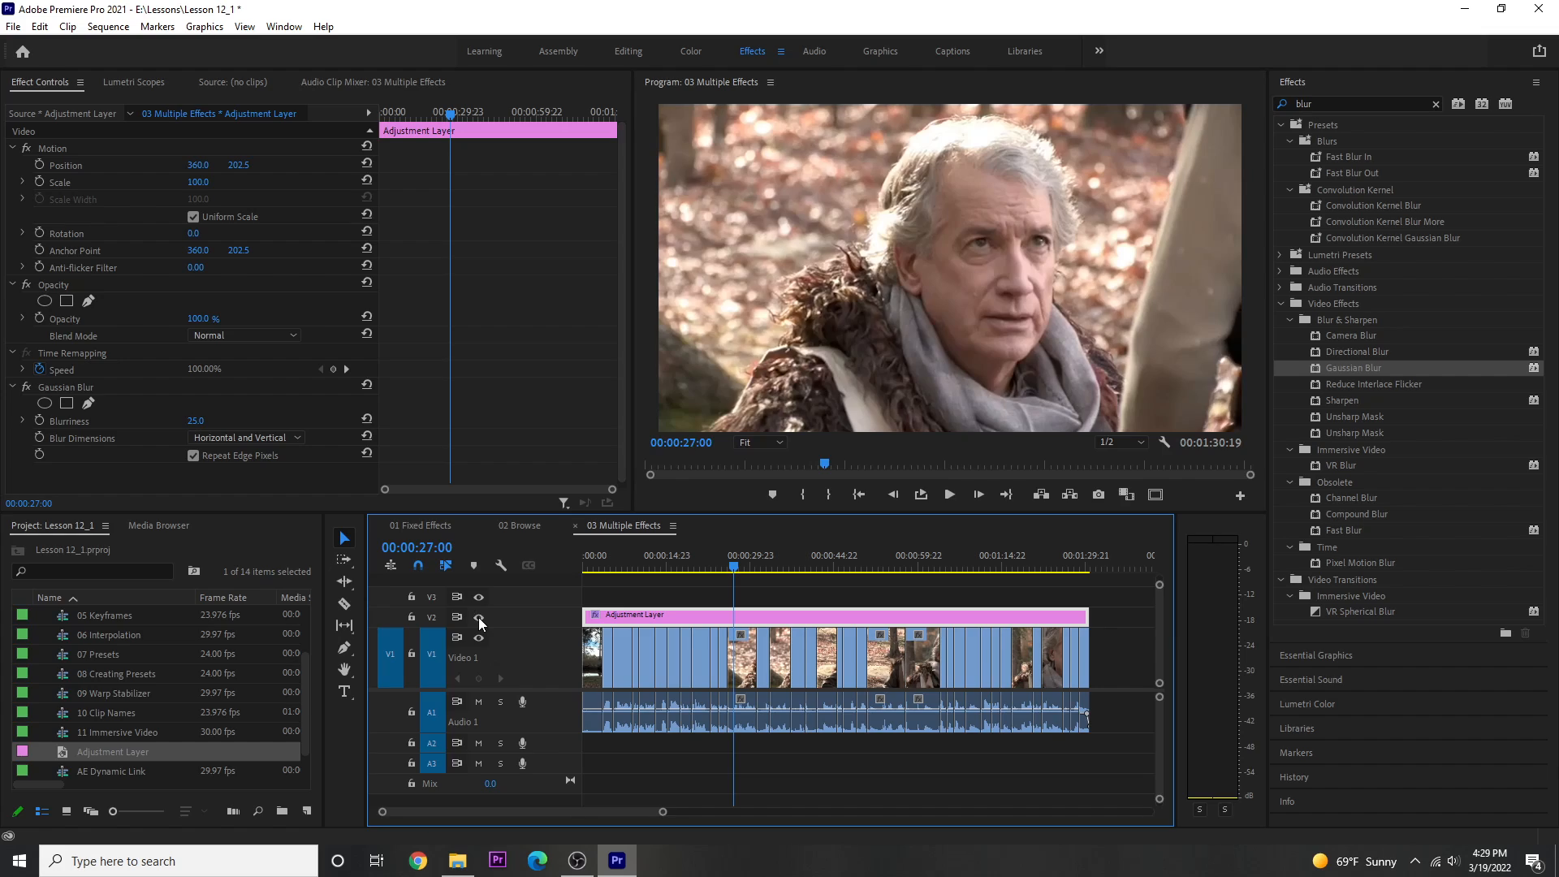
left_click(479, 619)
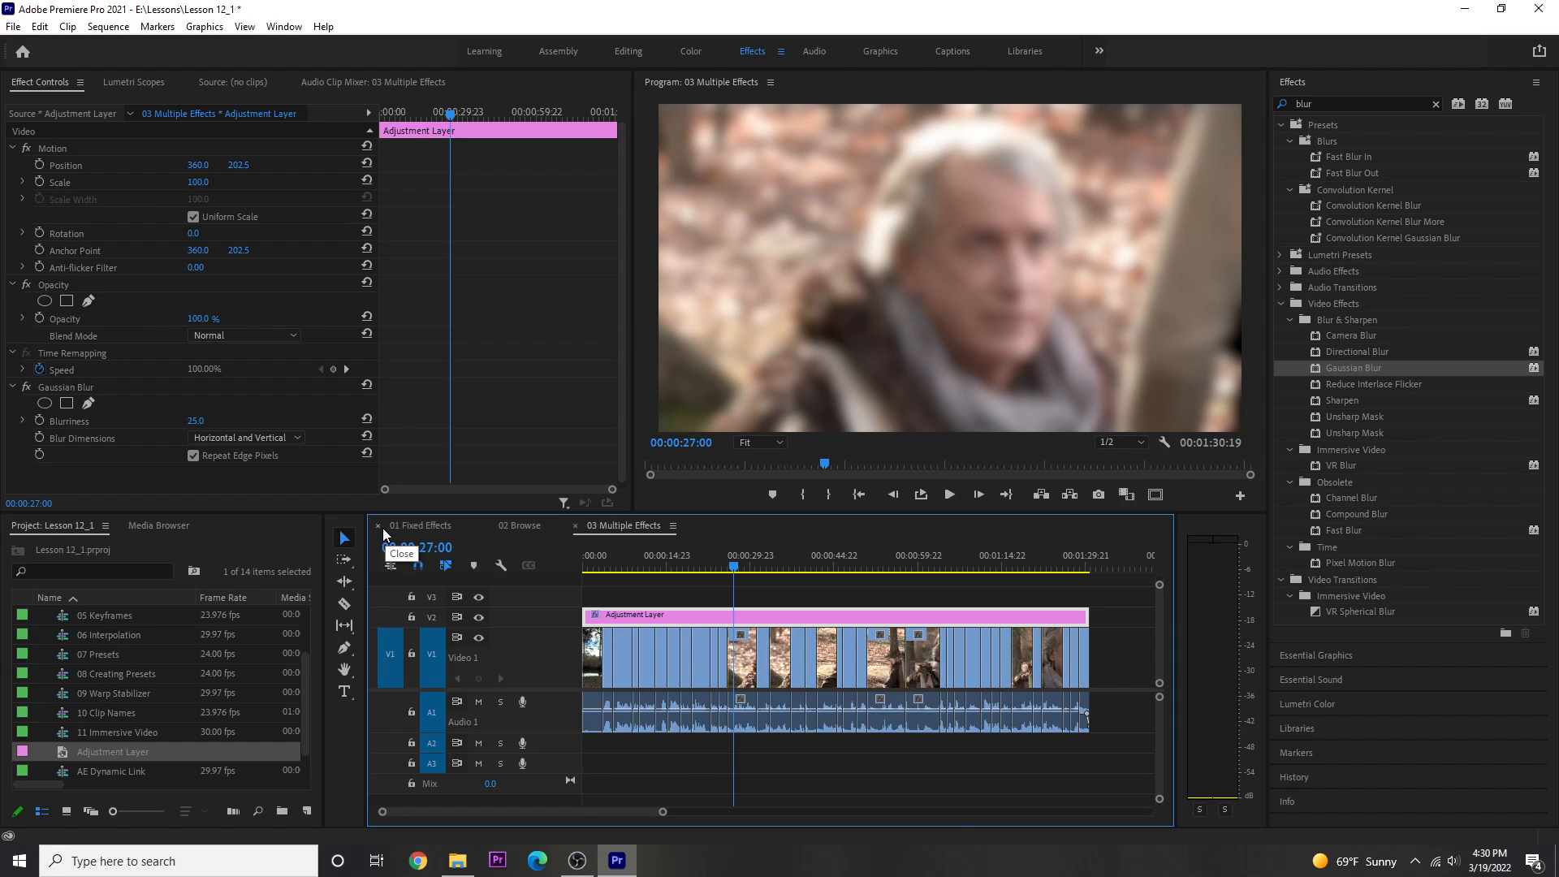
Set the adjustment layer's blend mode to Soft Light and its opacity to 75%.
left_click(16, 294)
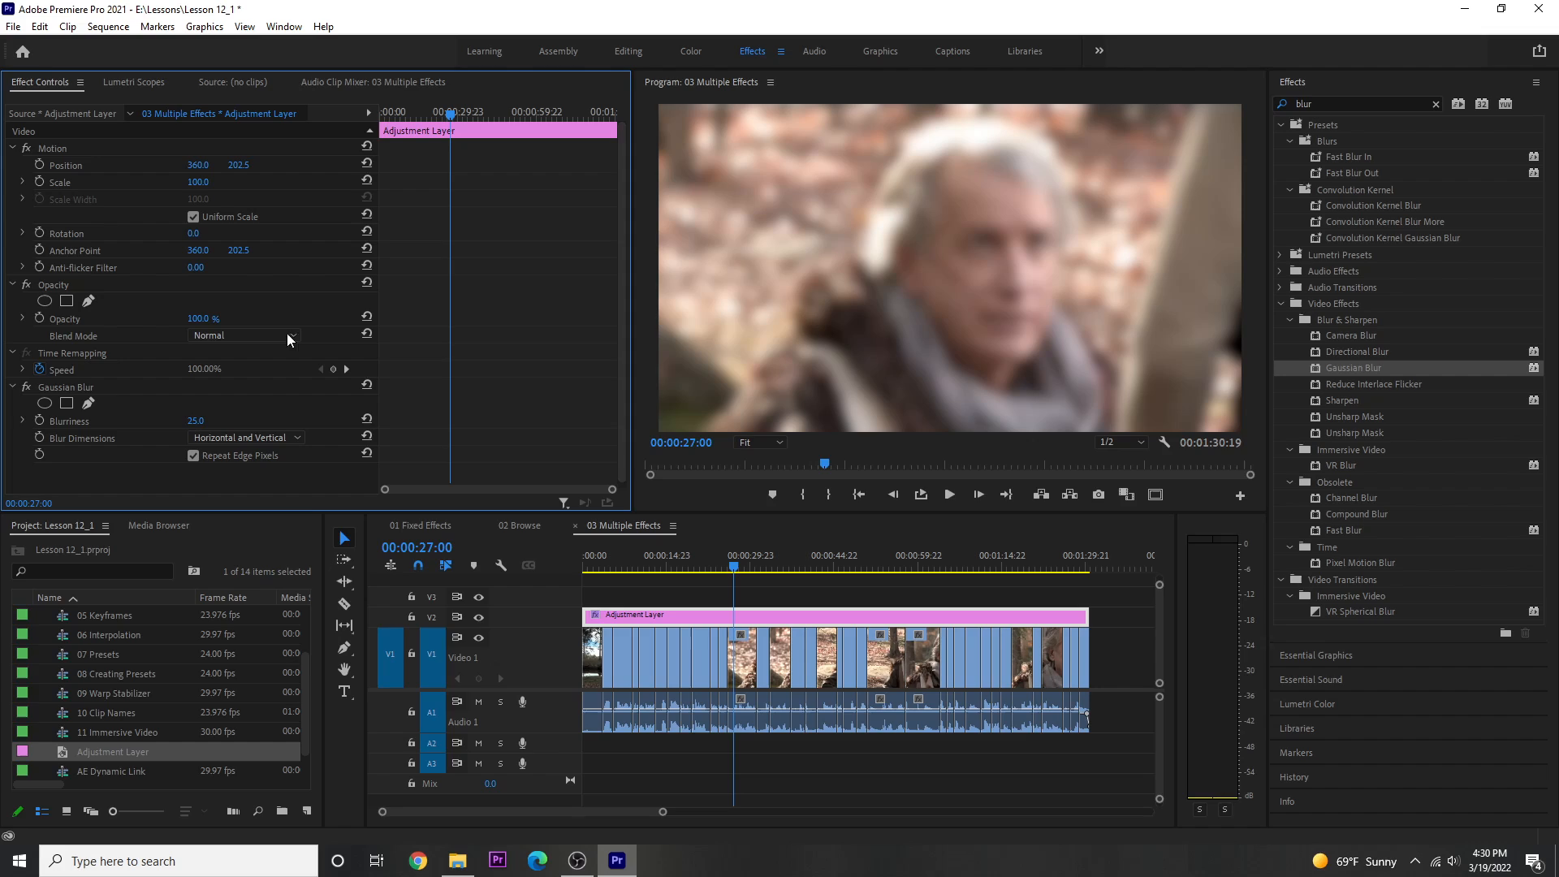
left_click(251, 337)
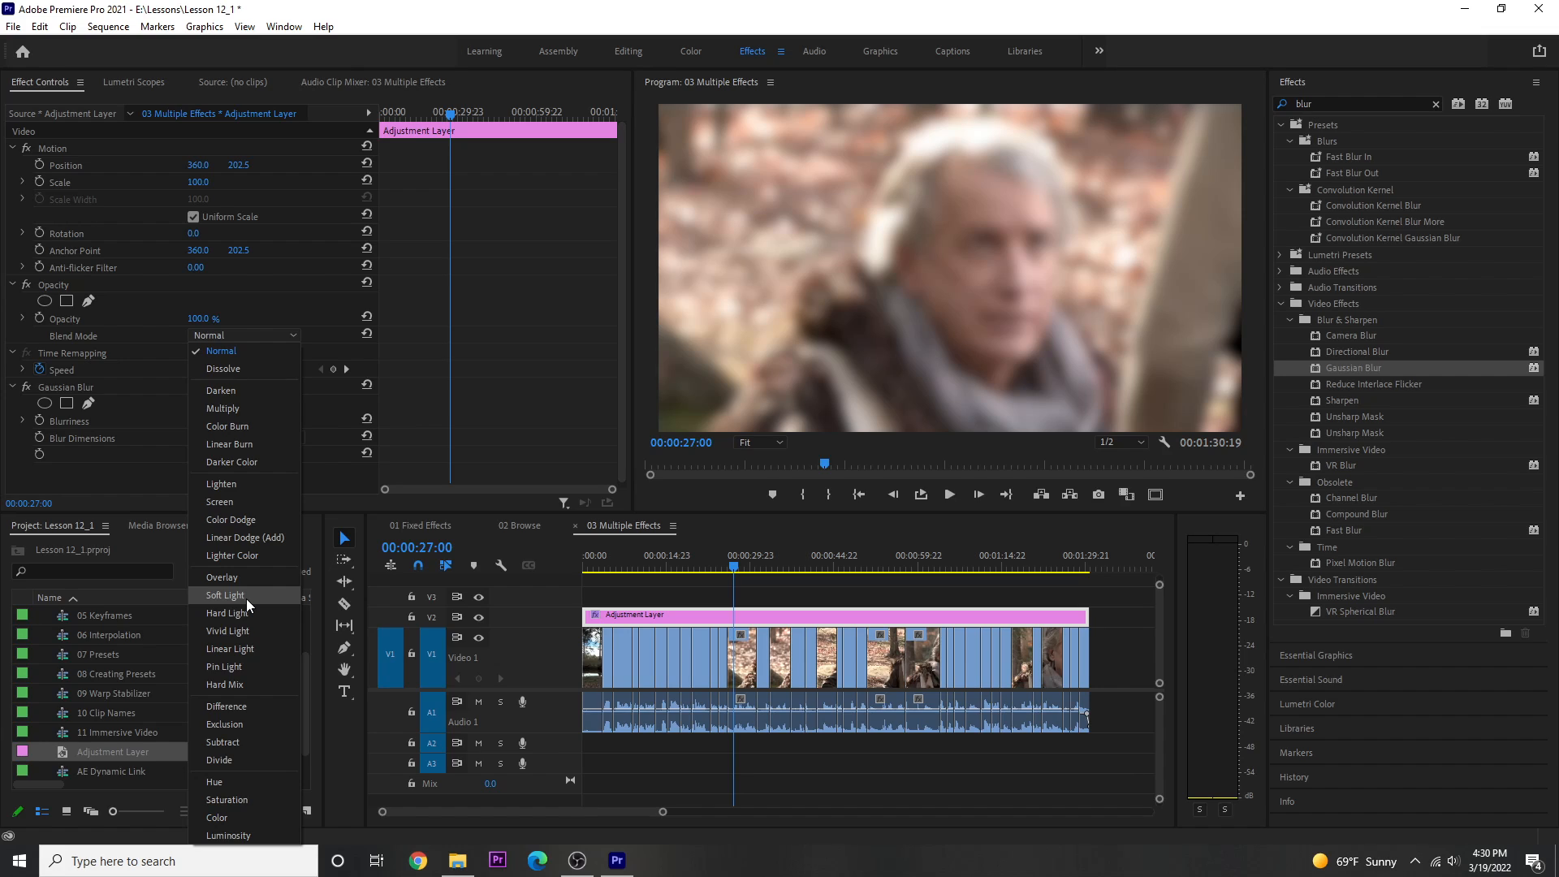
left_click(225, 595)
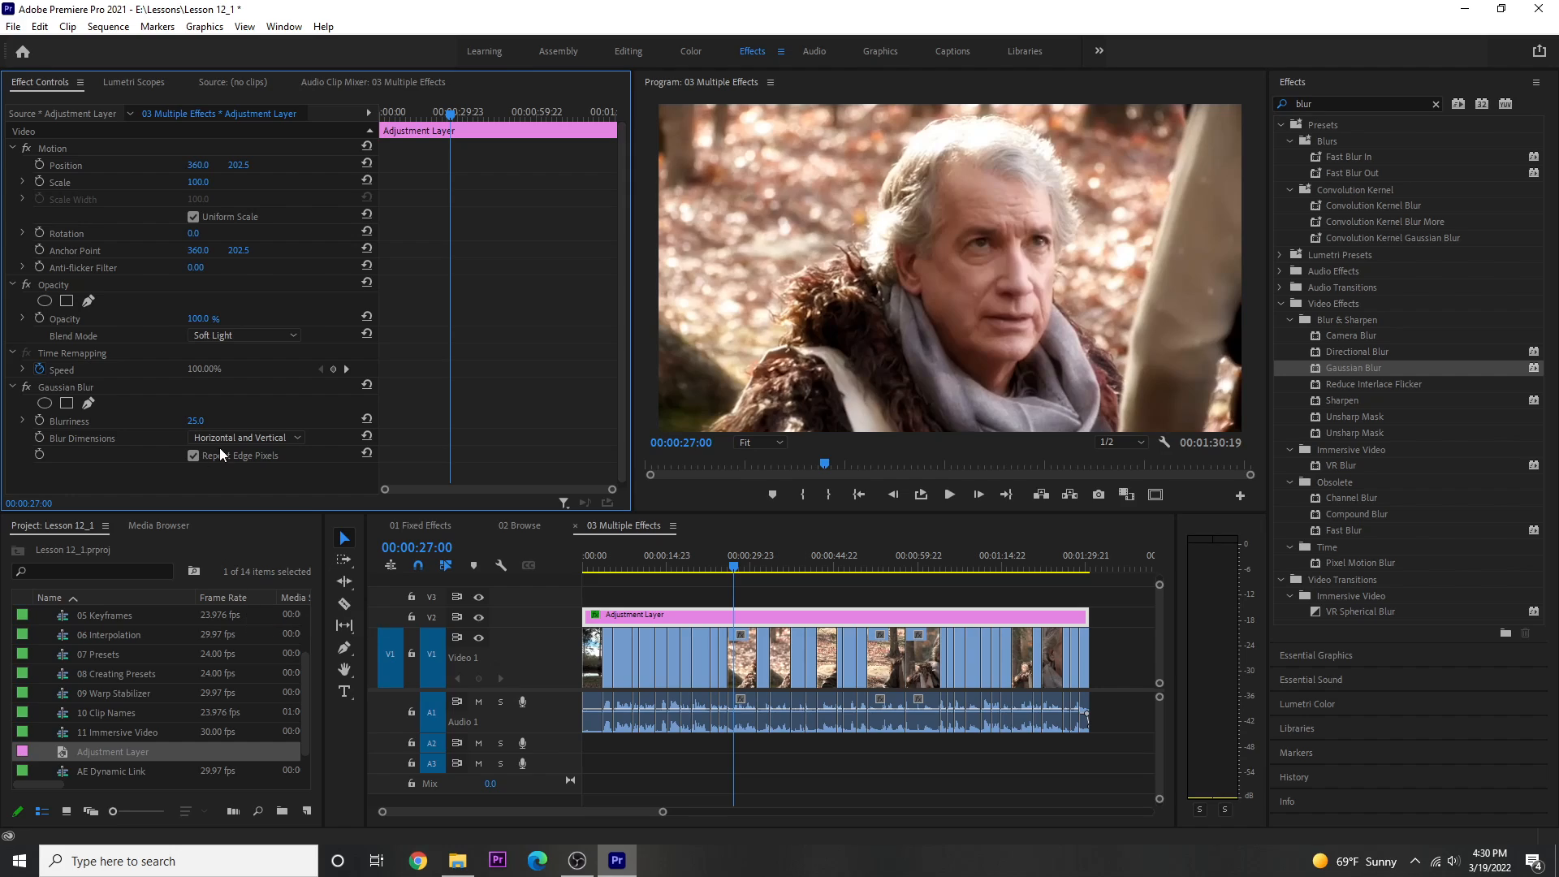
left_click(199, 319)
type("75")
key("Return")
Toggle the V2 track output repeatedly to compare the footage with and without the adjustment layer.
left_click(480, 620)
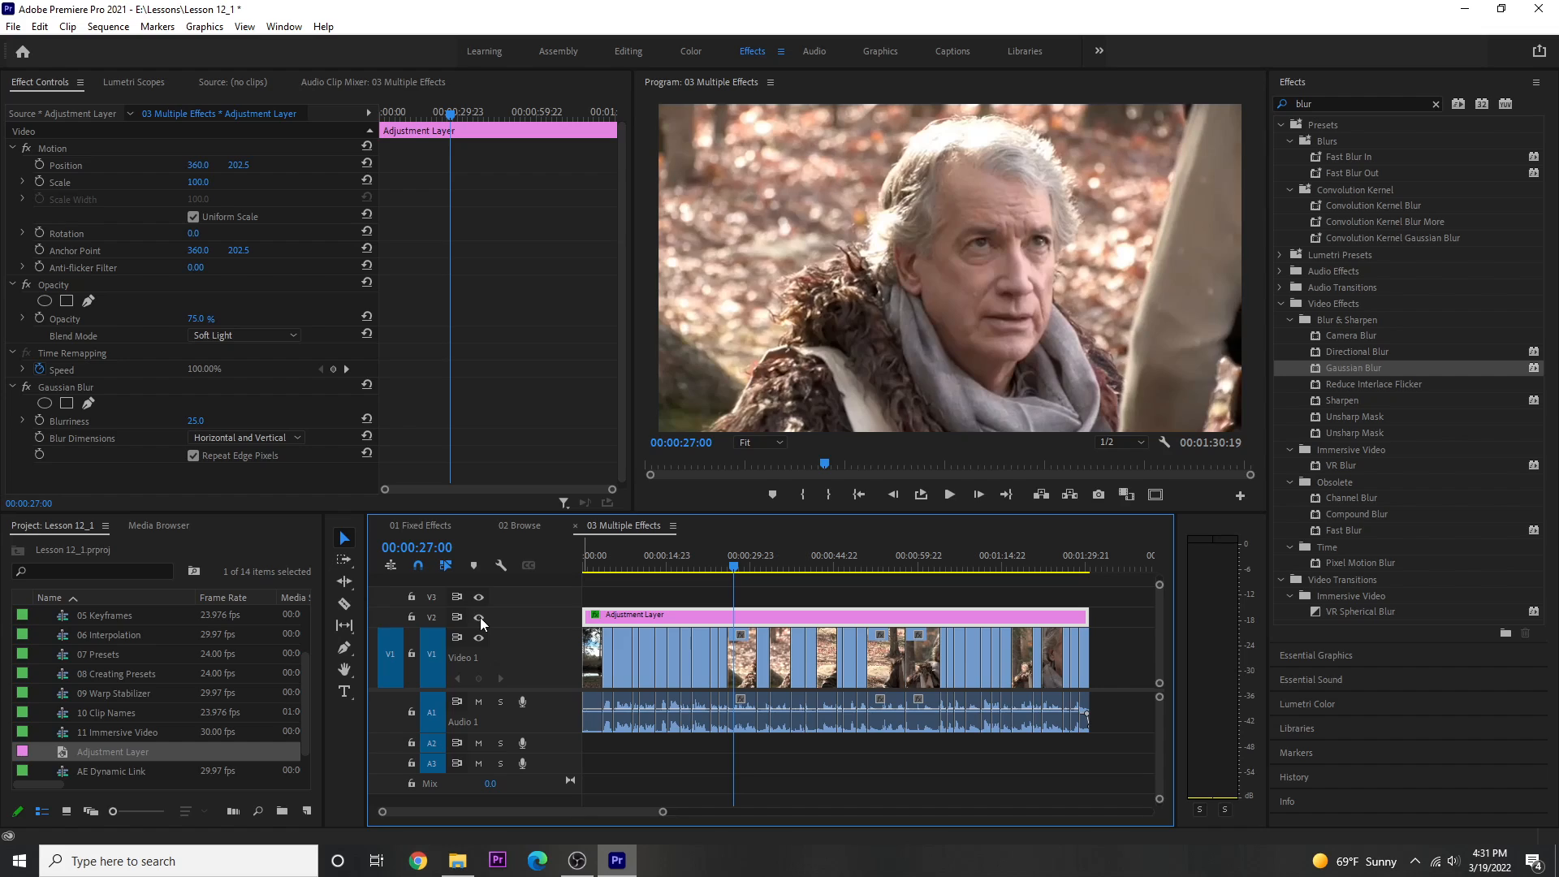
left_click(480, 620)
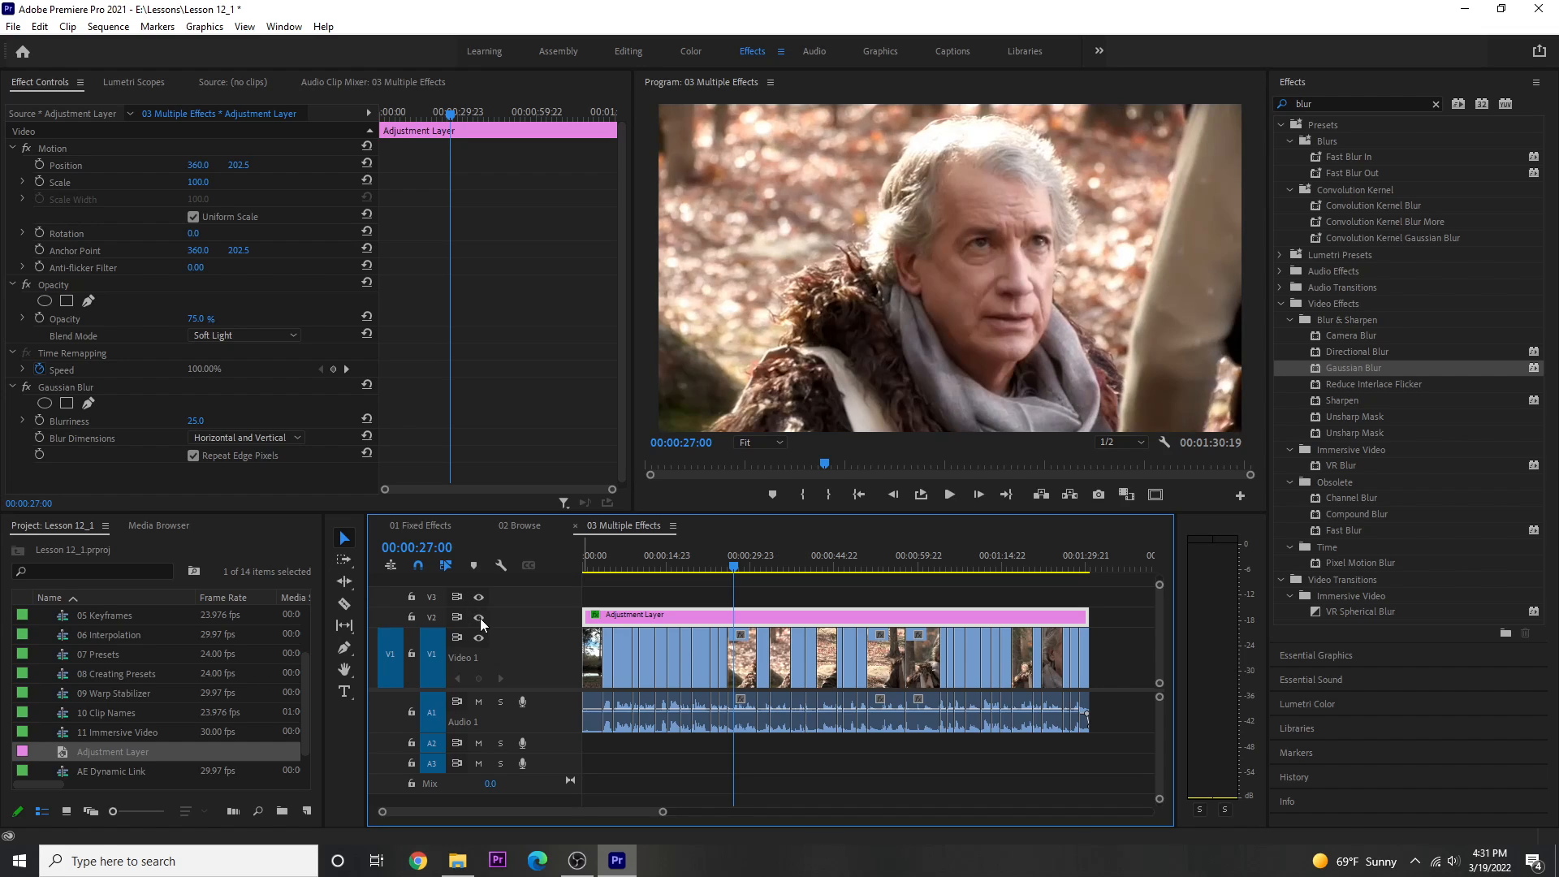
left_click(479, 621)
left_click(480, 621)
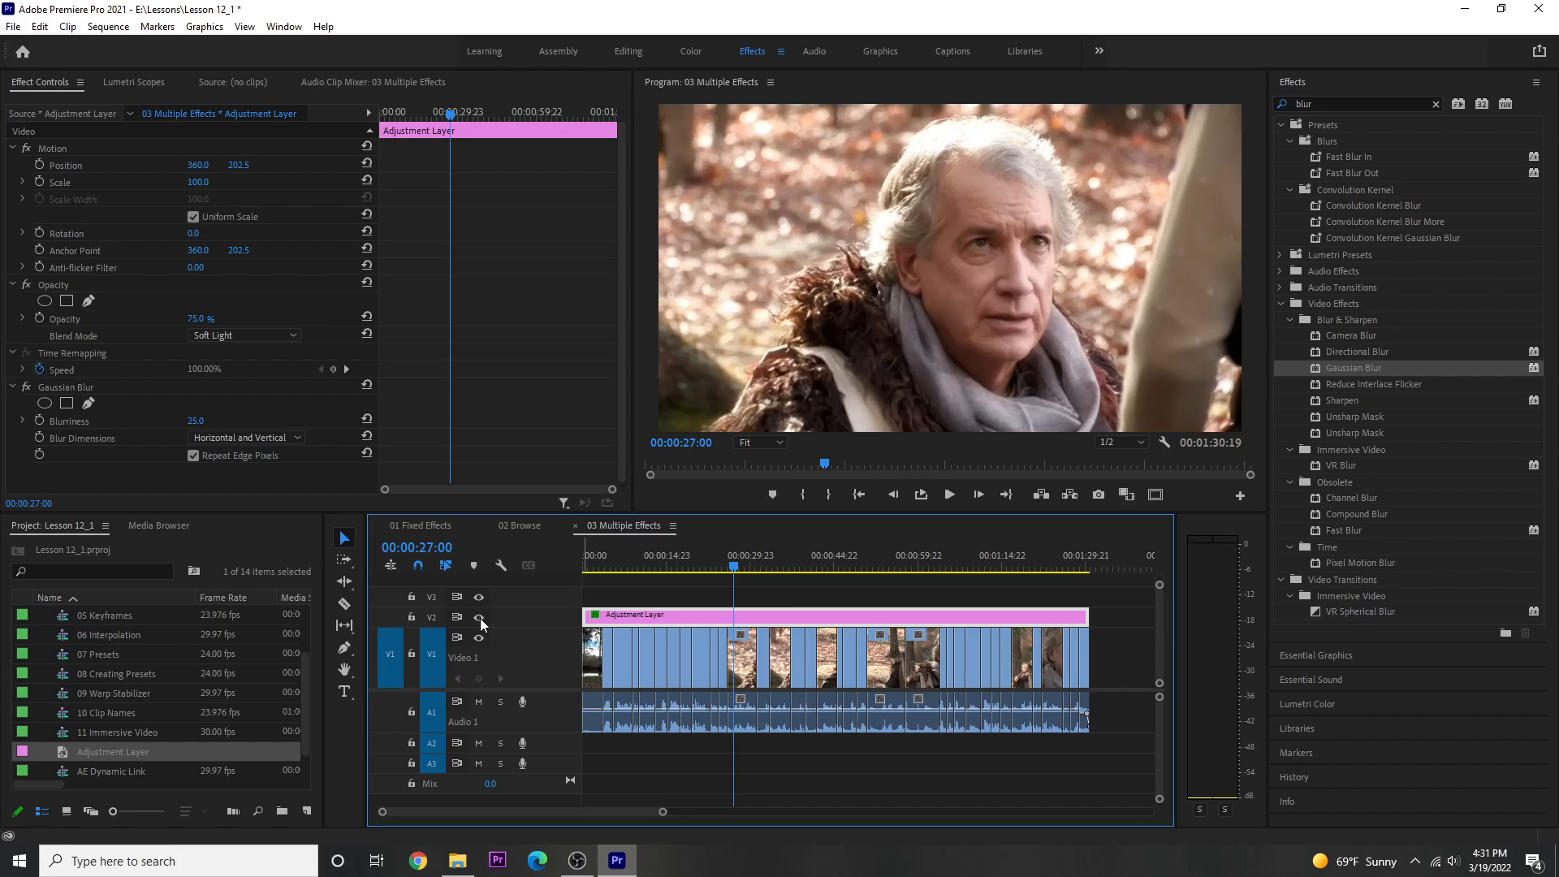